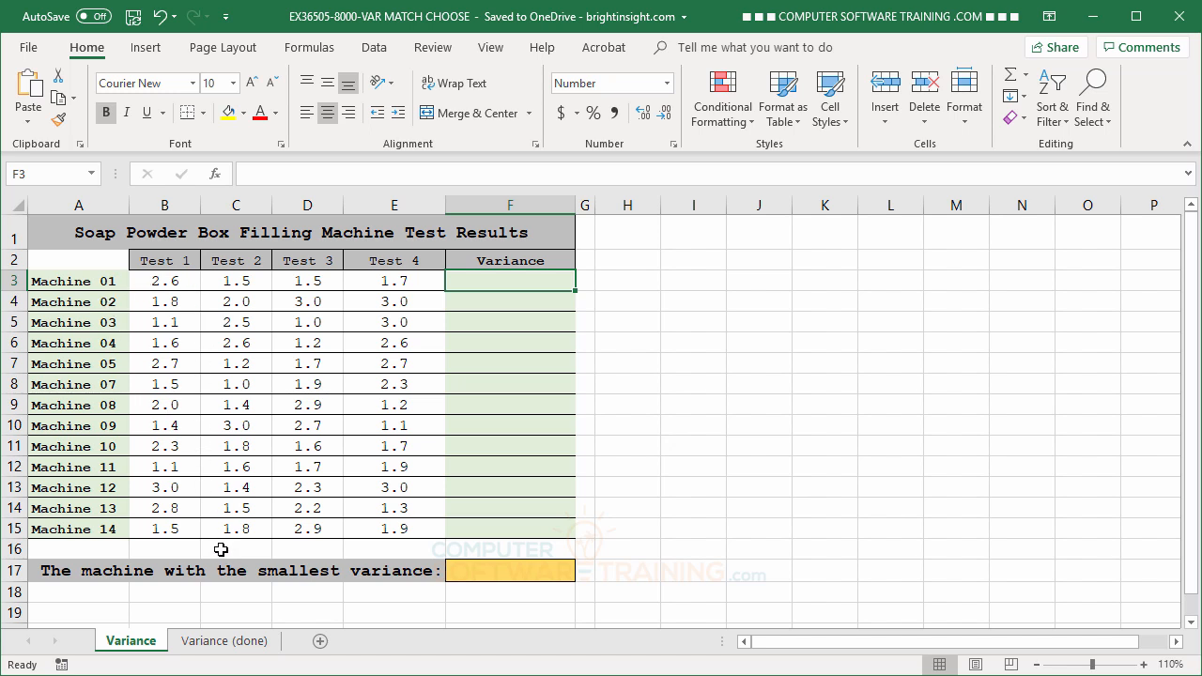
Calculate Machine 01's sample variance in F3 with =VAR.S(B3:E3) and copy the formula down through F15
left_click(164, 281)
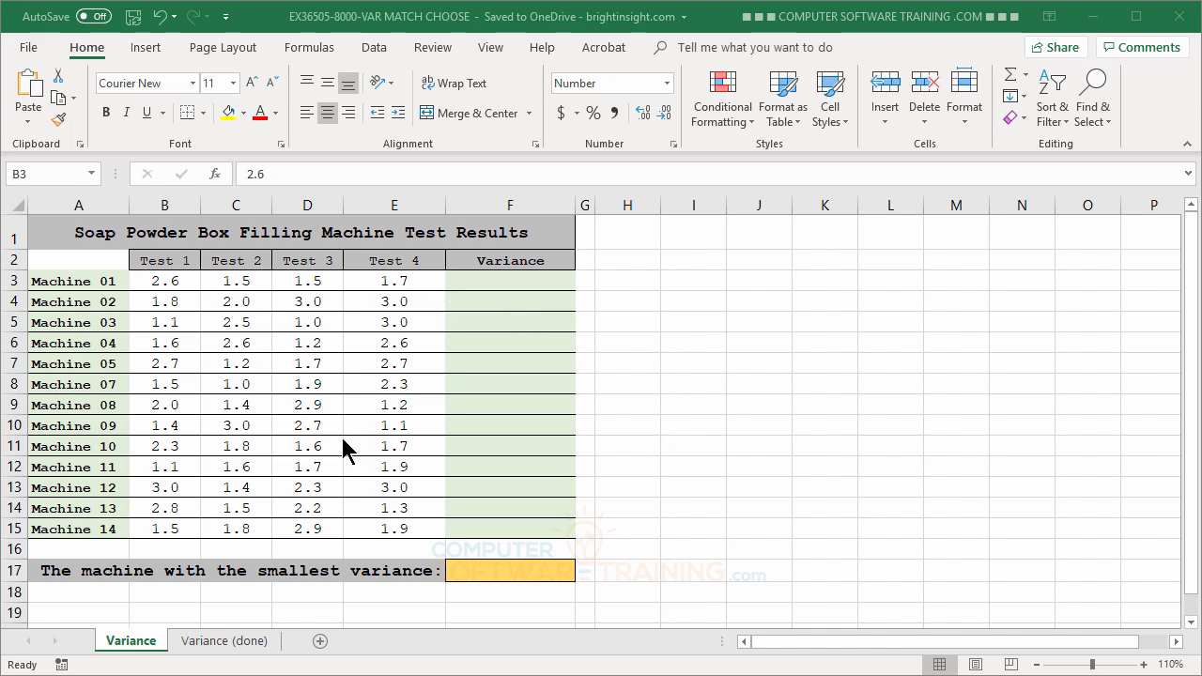
left_click(484, 281)
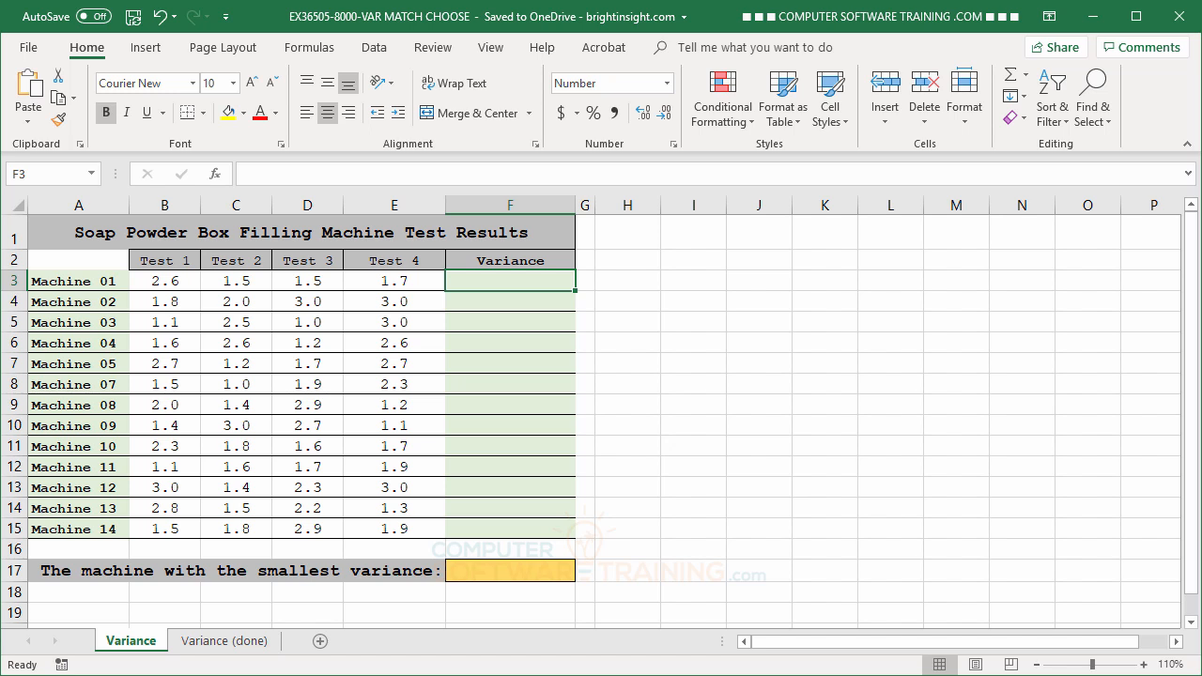
type("=var")
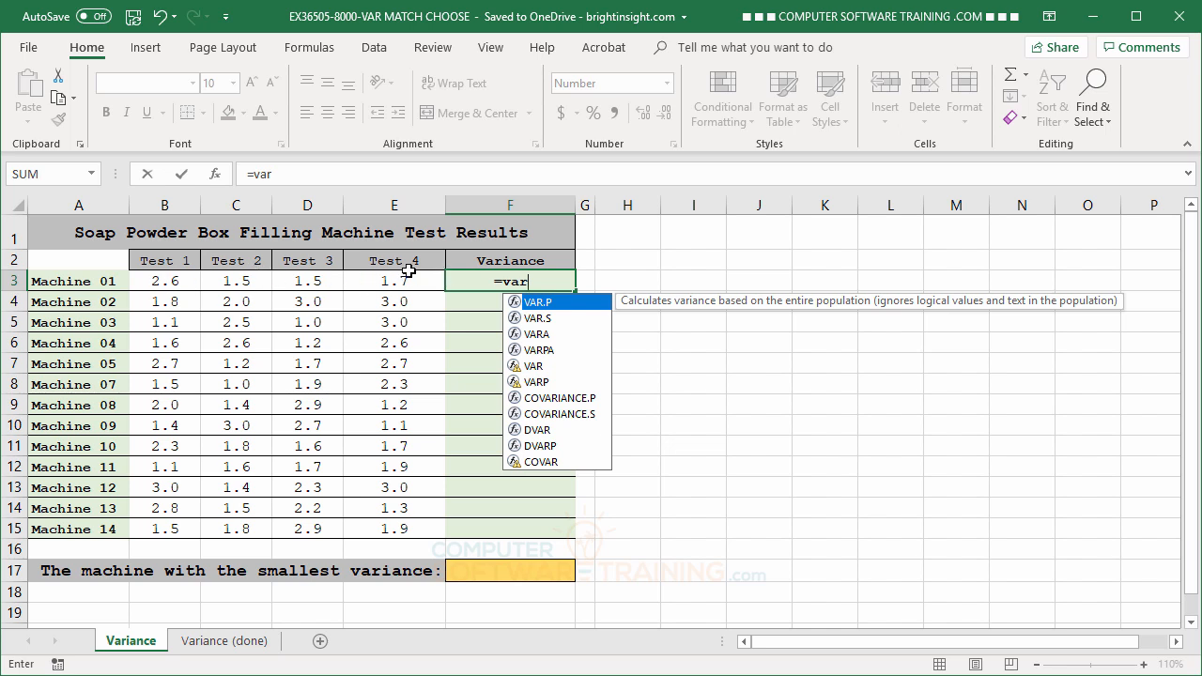
left_click(535, 320)
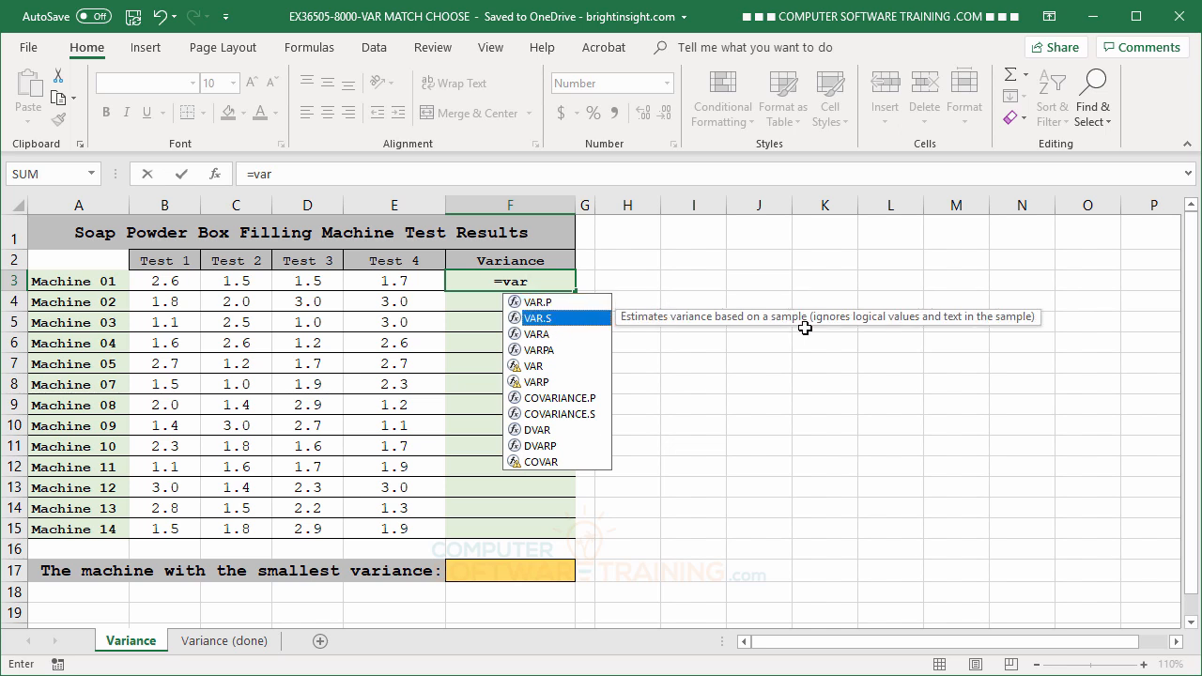
left_click(539, 303)
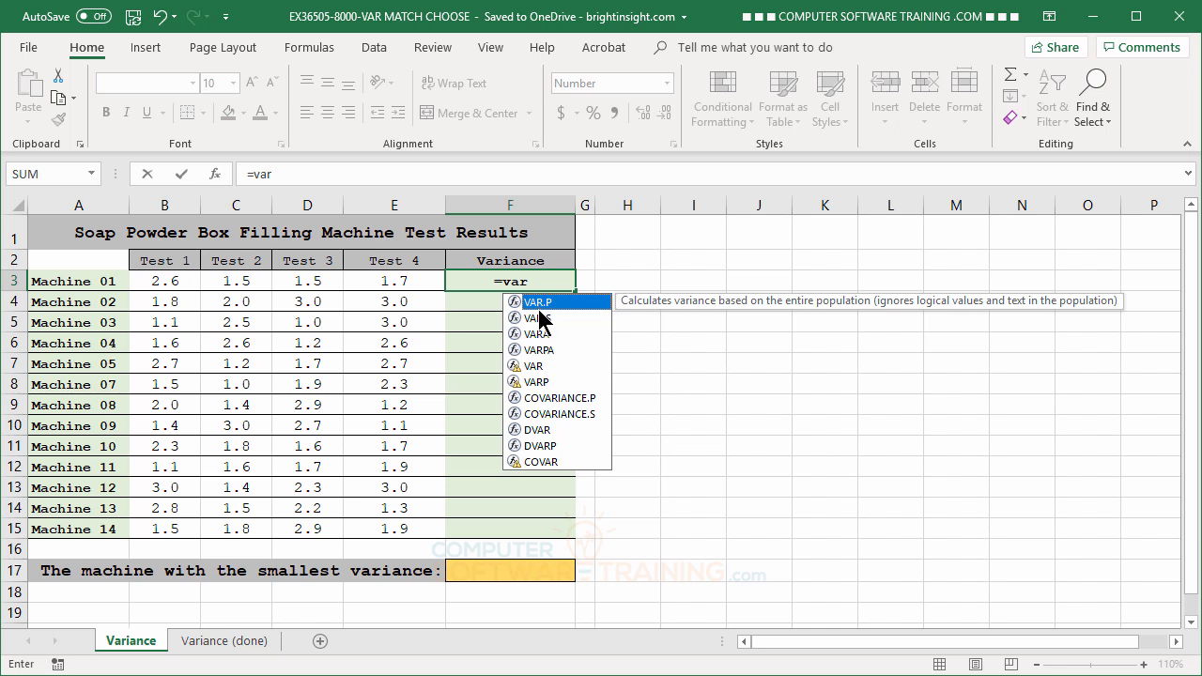
left_click(541, 320)
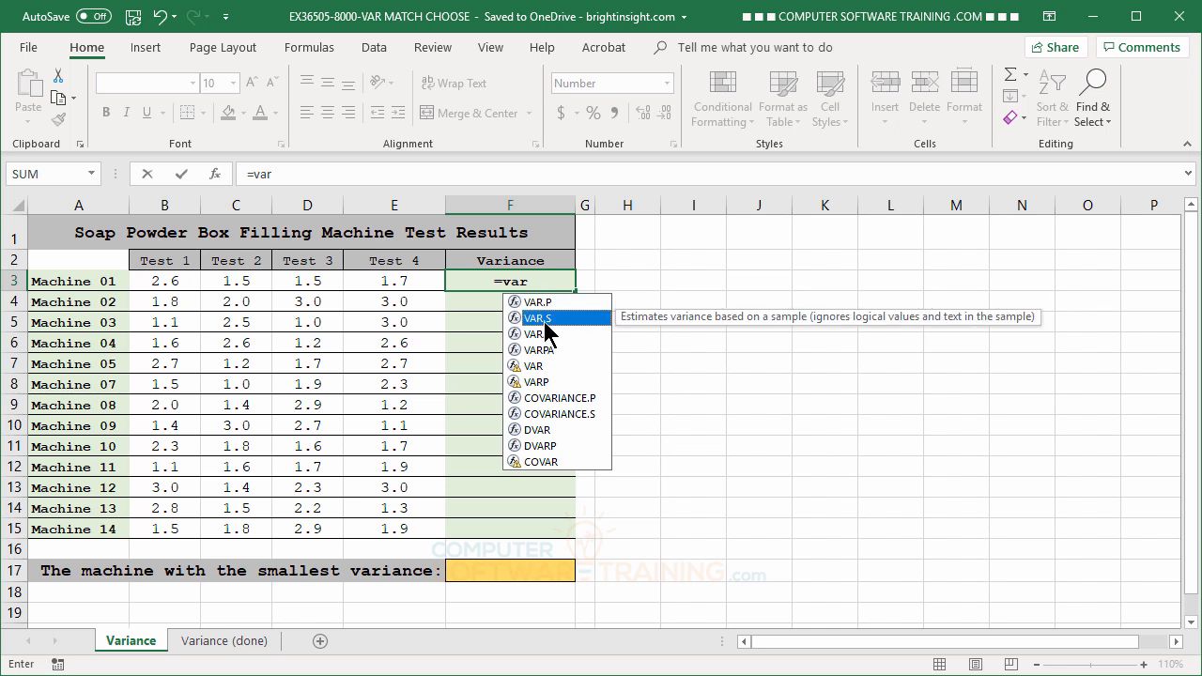
double_click(541, 322)
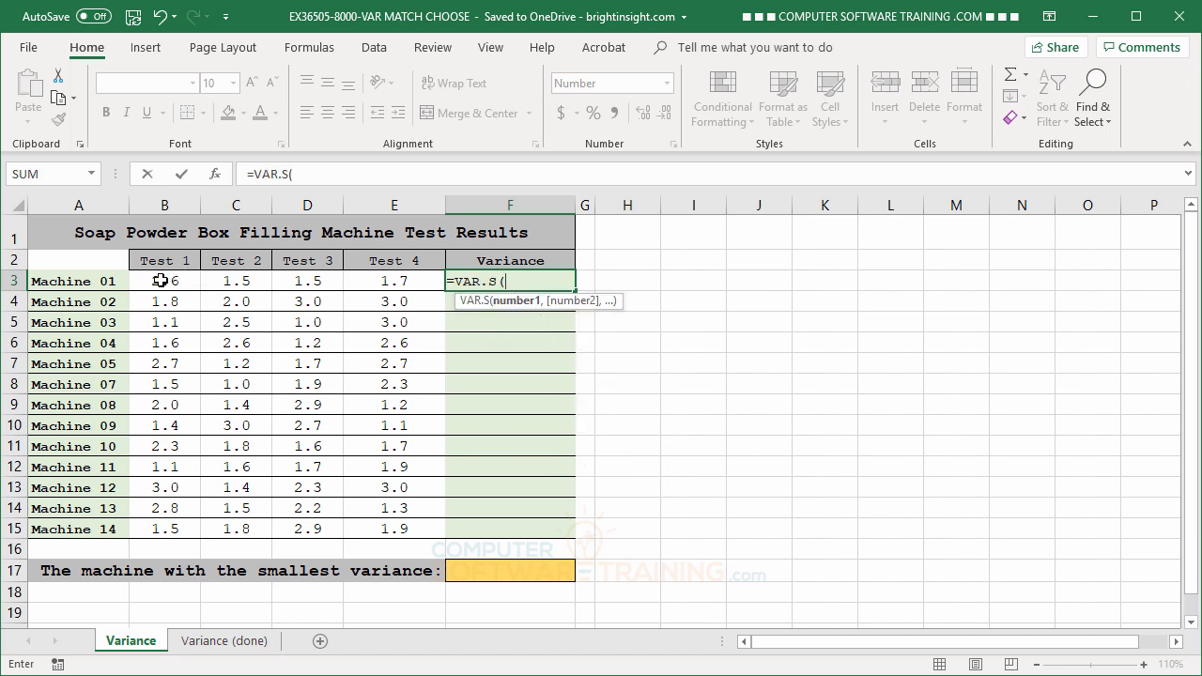
left_click_drag(161, 279, 370, 285)
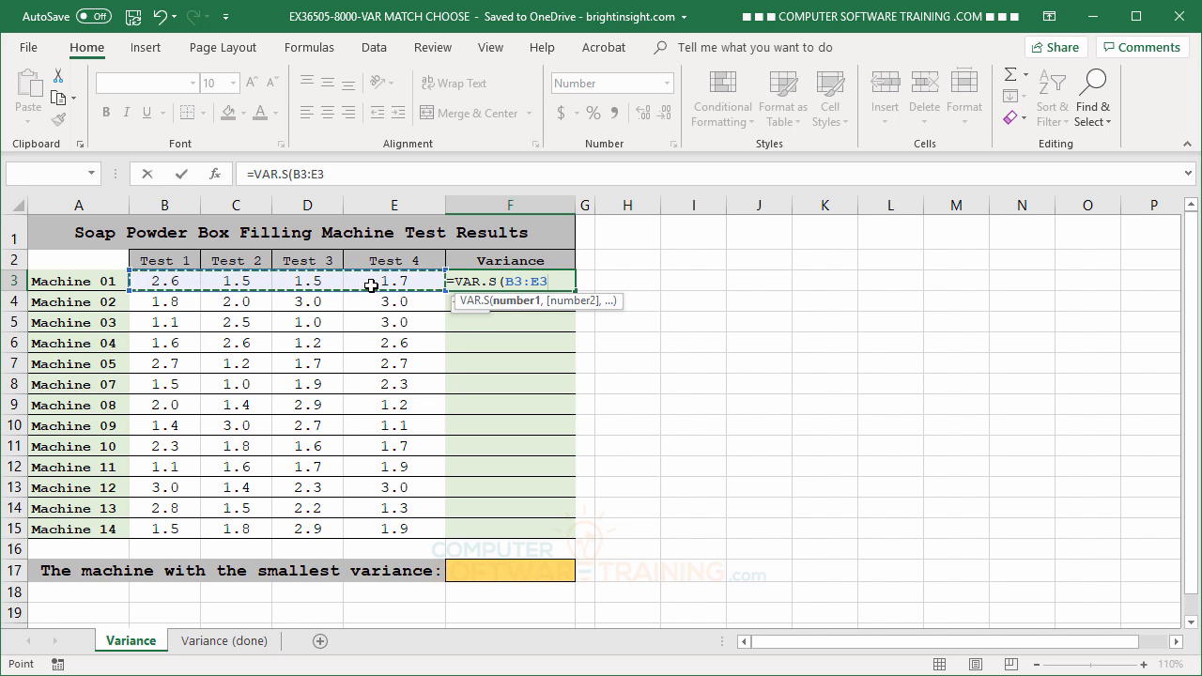
key("Return")
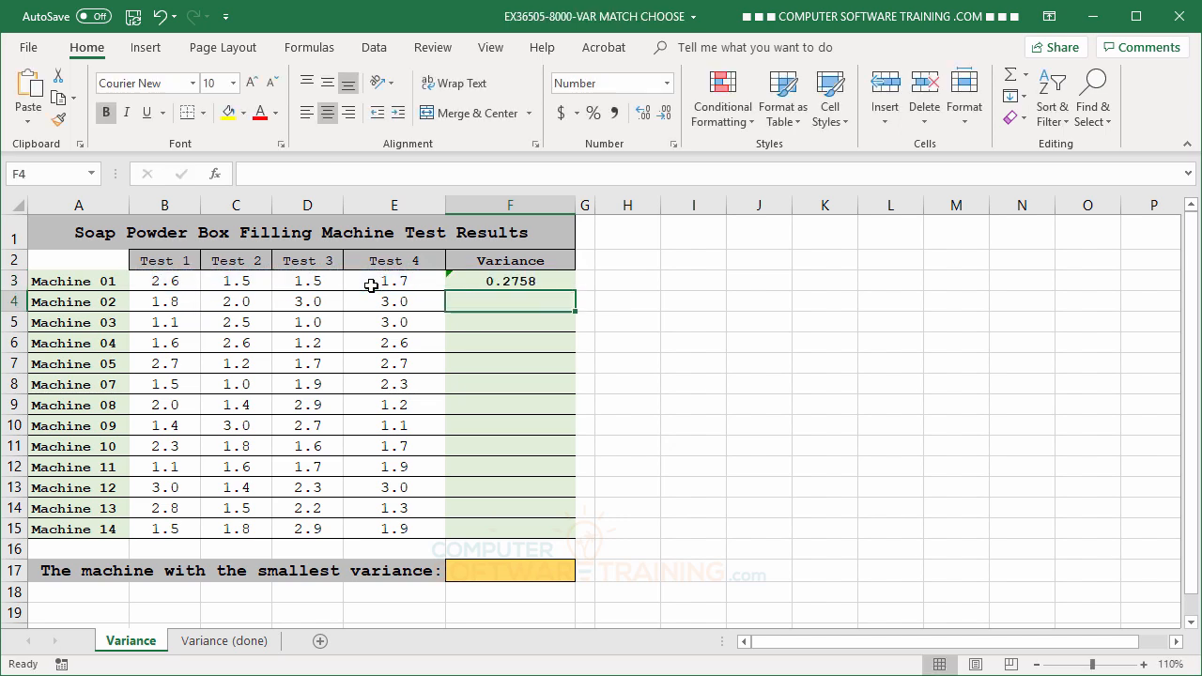
left_click(531, 279)
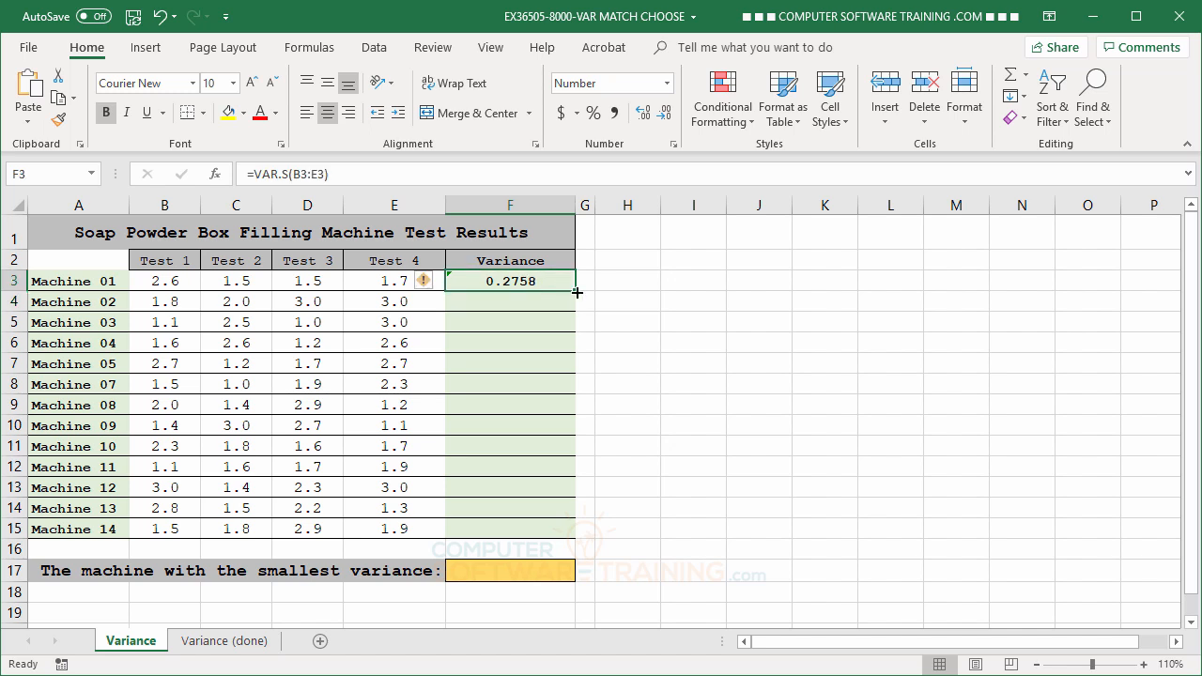
left_click_drag(577, 295, 578, 539)
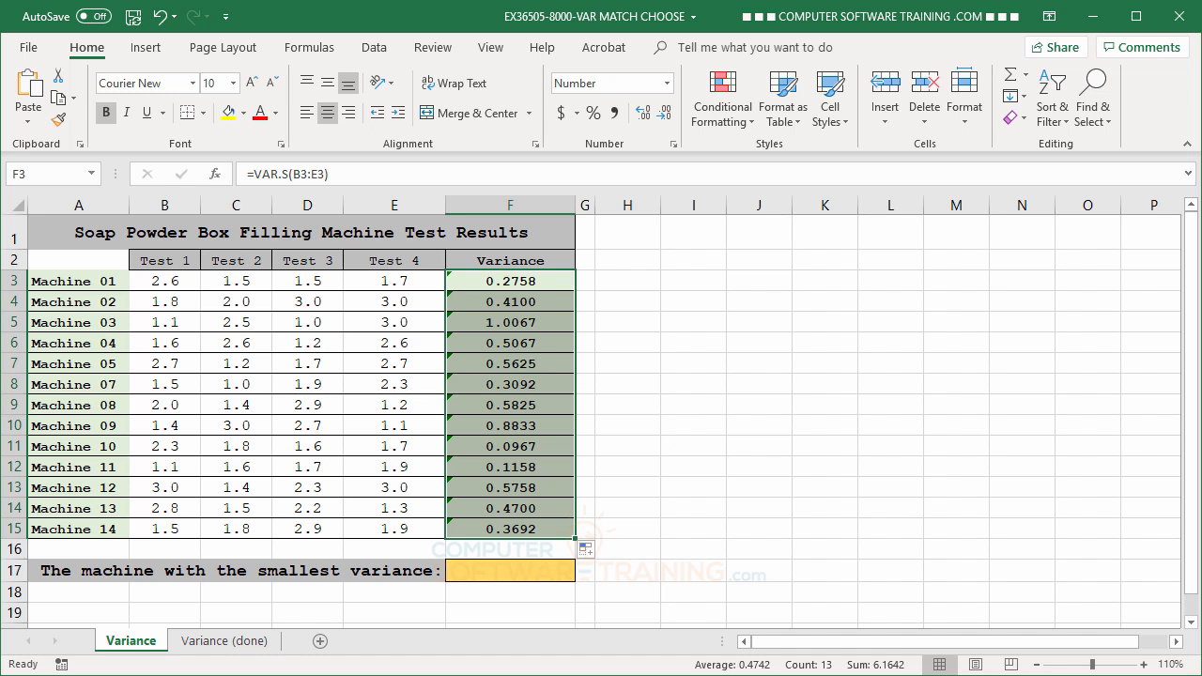
Fill Machine 08's Test 1 value from B9 across C9:E9 and undo the fill
left_click(170, 406)
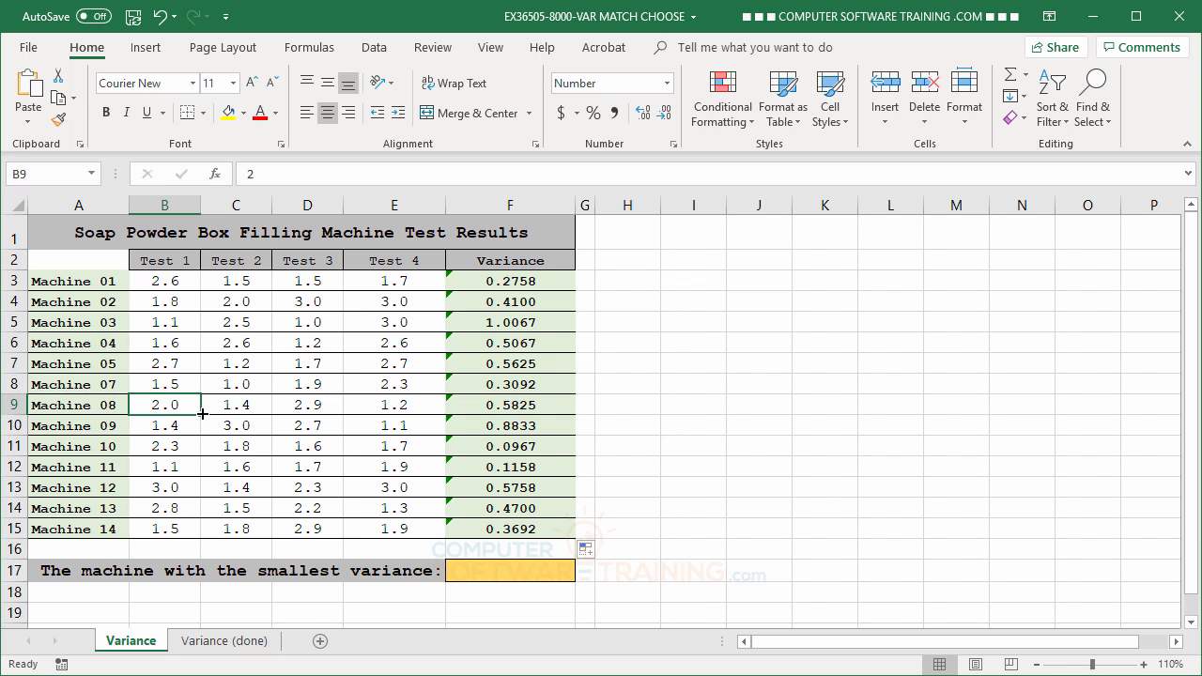
left_click_drag(201, 413, 418, 416)
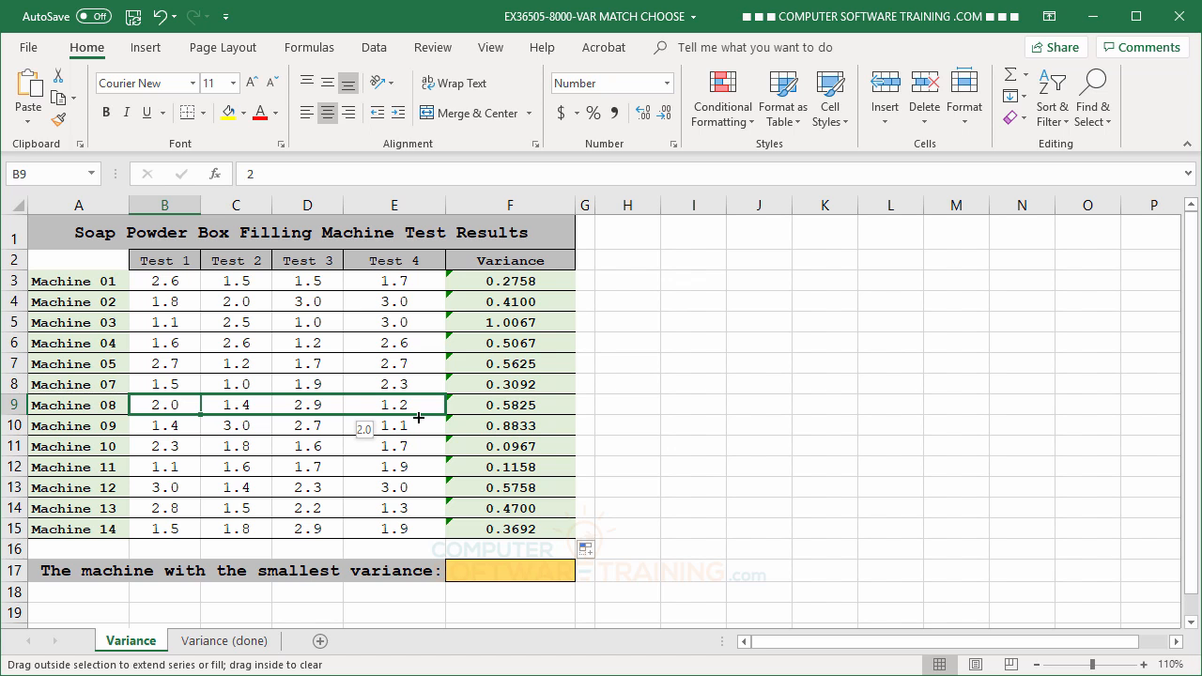
left_click_drag(417, 417, 417, 417)
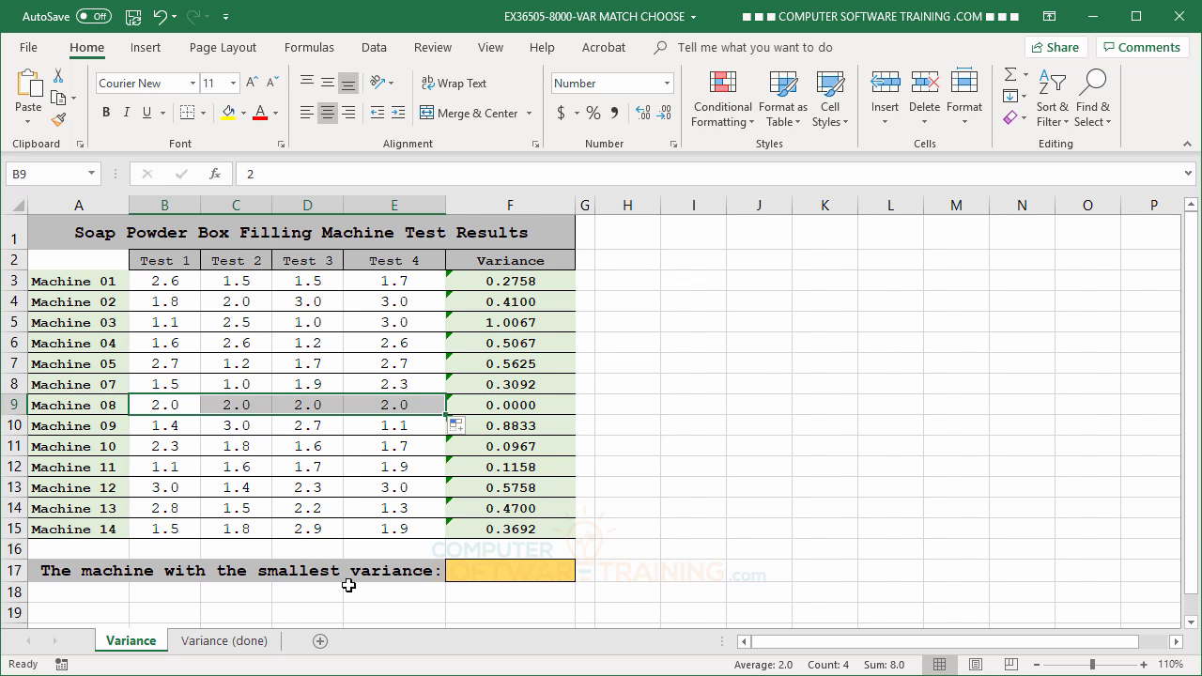
left_click(160, 16)
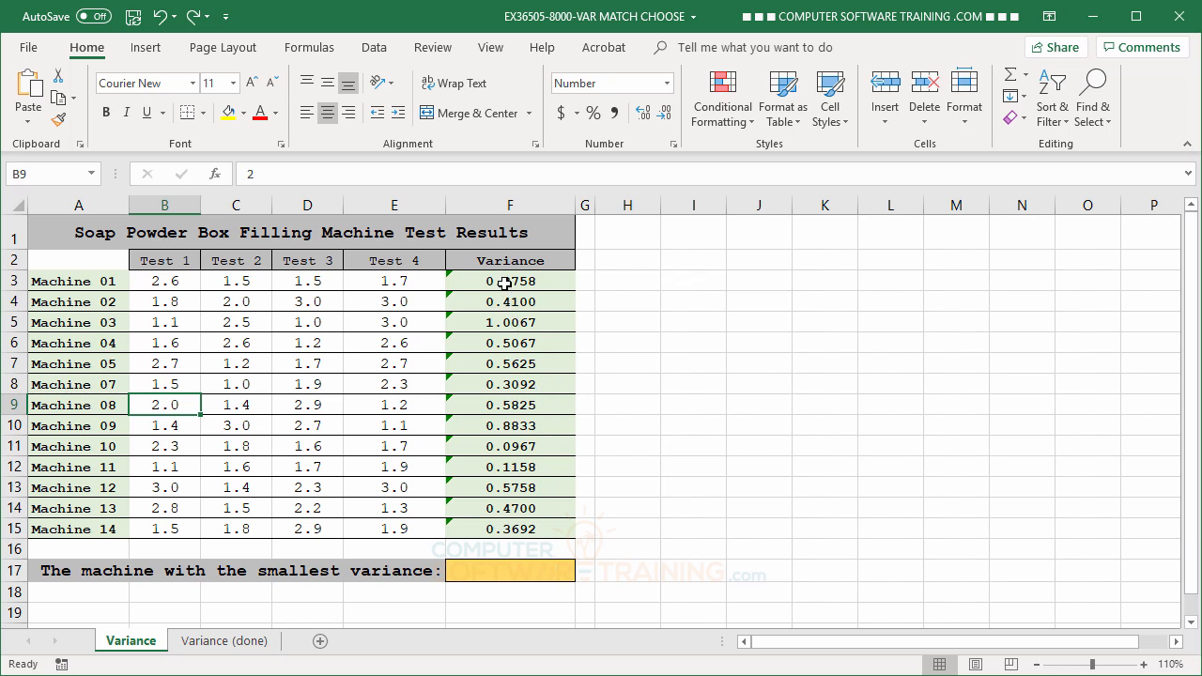
Format the variances in F3:F15 as percentages with one decimal place
left_click_drag(505, 280, 516, 533)
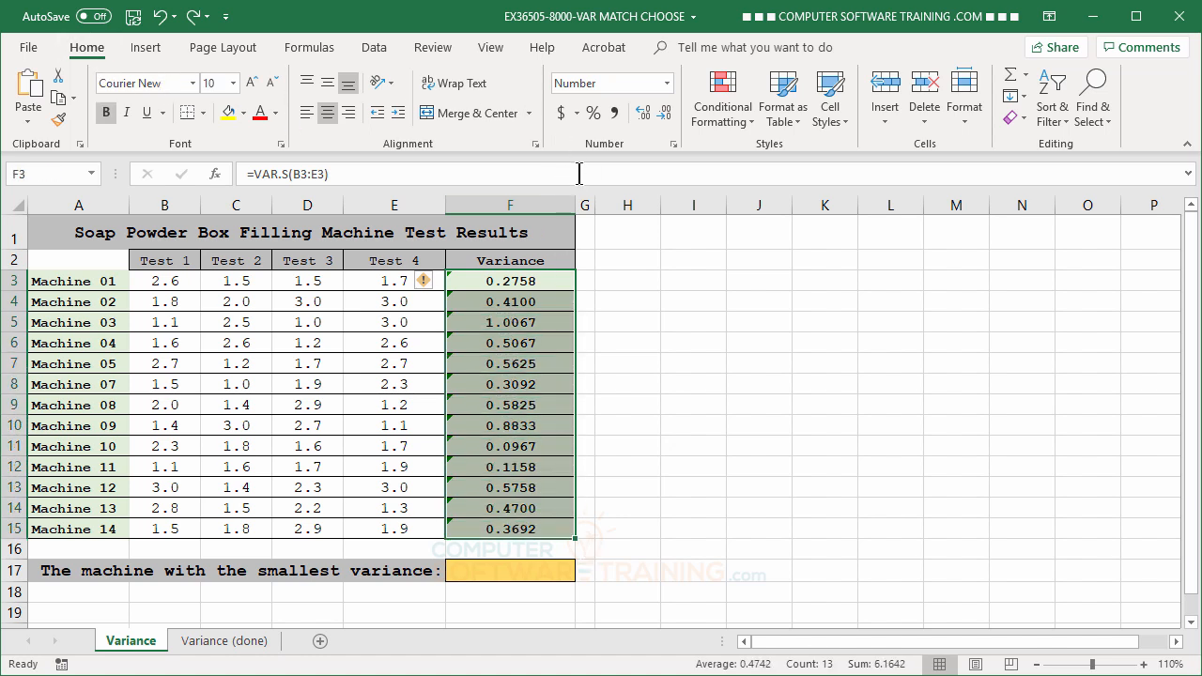
left_click(593, 113)
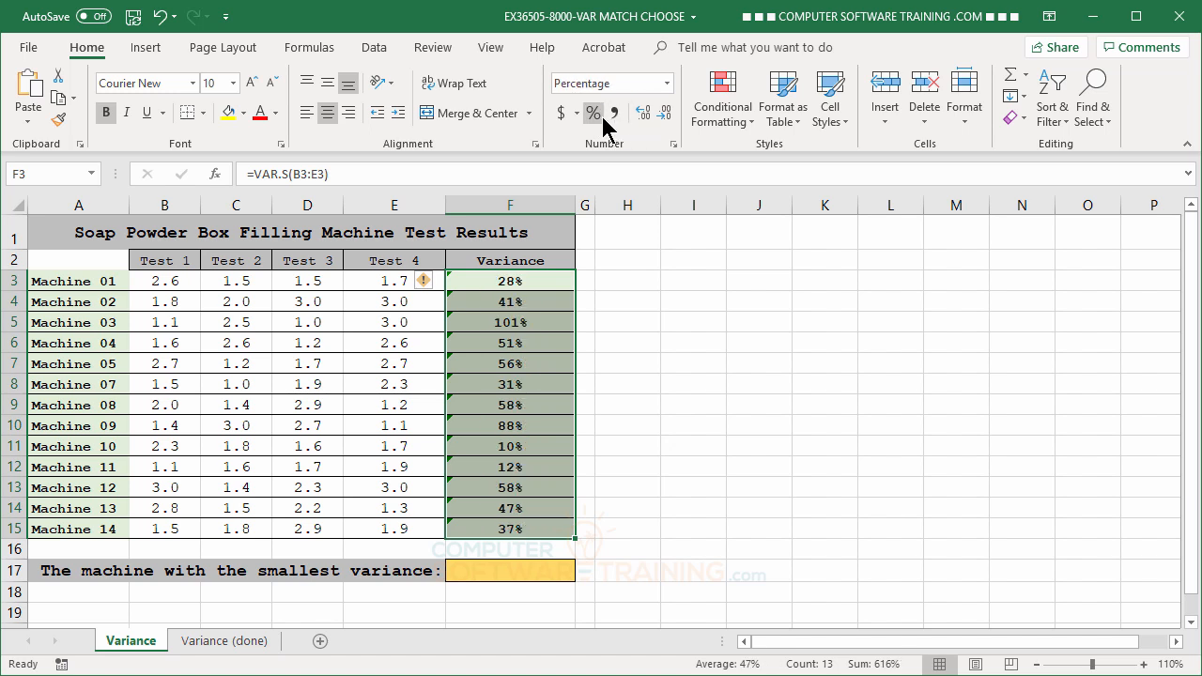
left_click(644, 115)
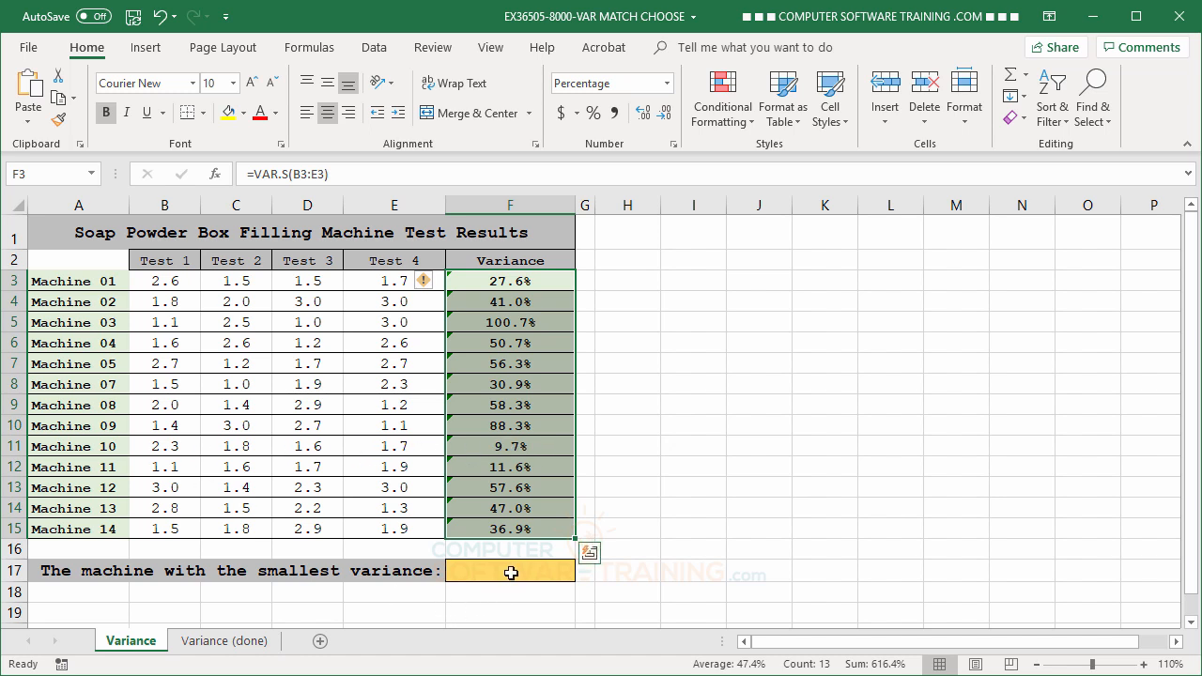
Begin a formula in F17 with INDEX over the machine names A3:A15 and a nested MATCH as its row number
left_click(518, 571)
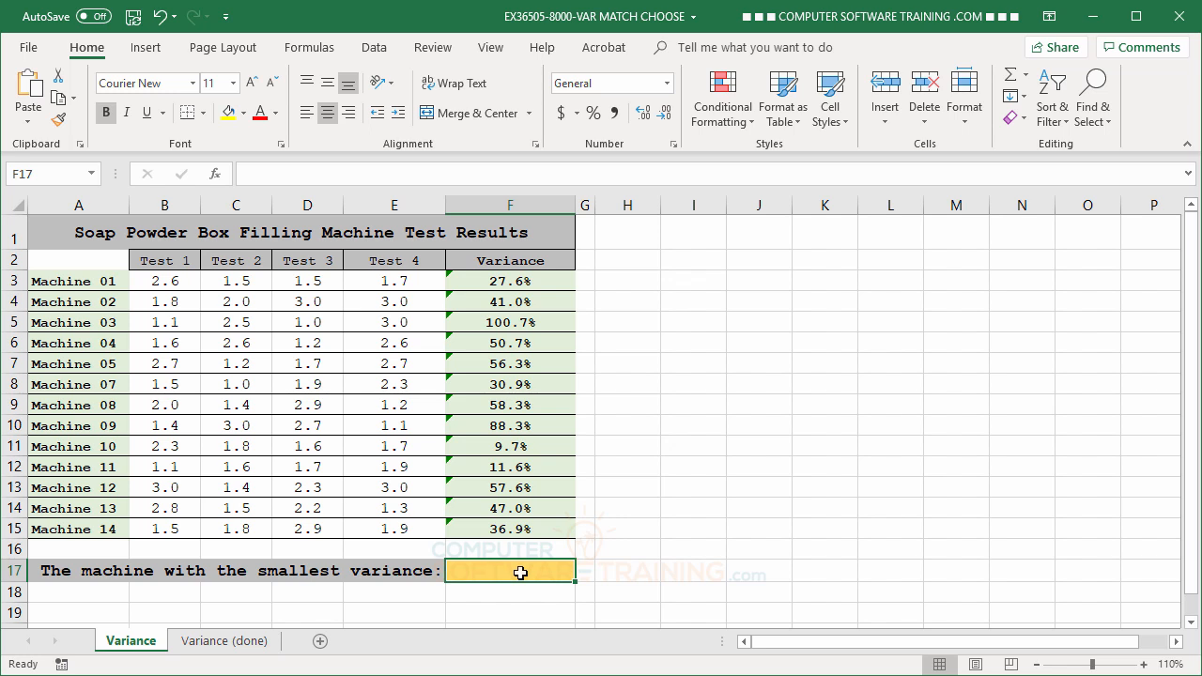
type("=")
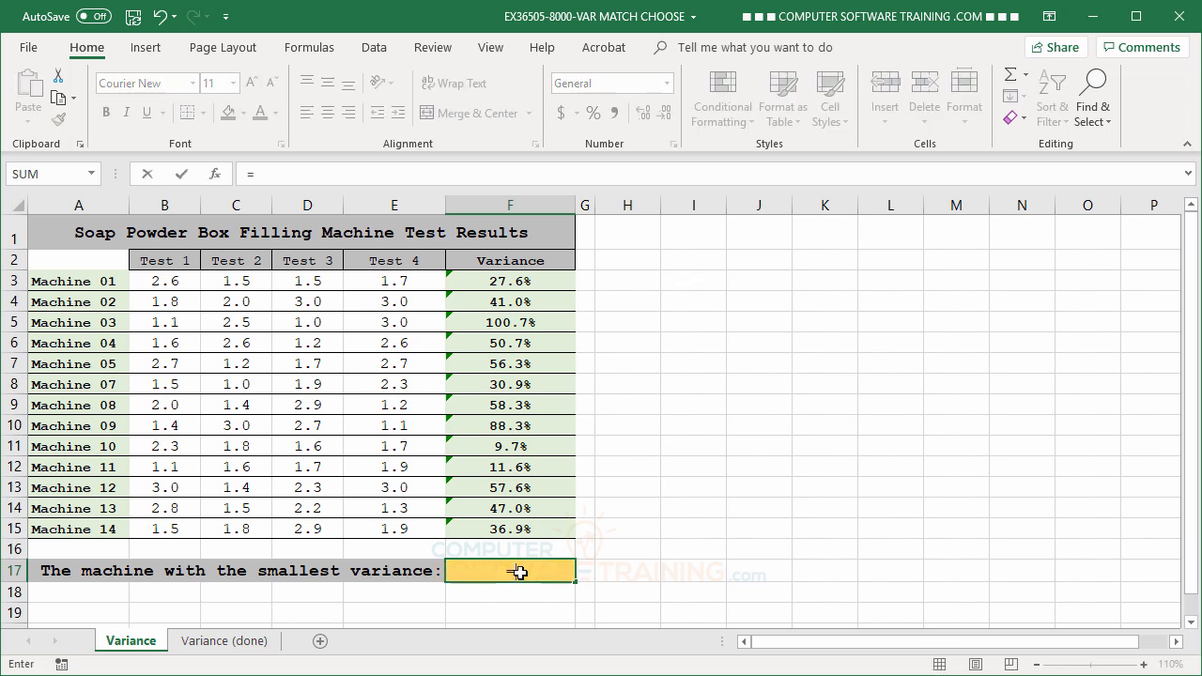
type("in")
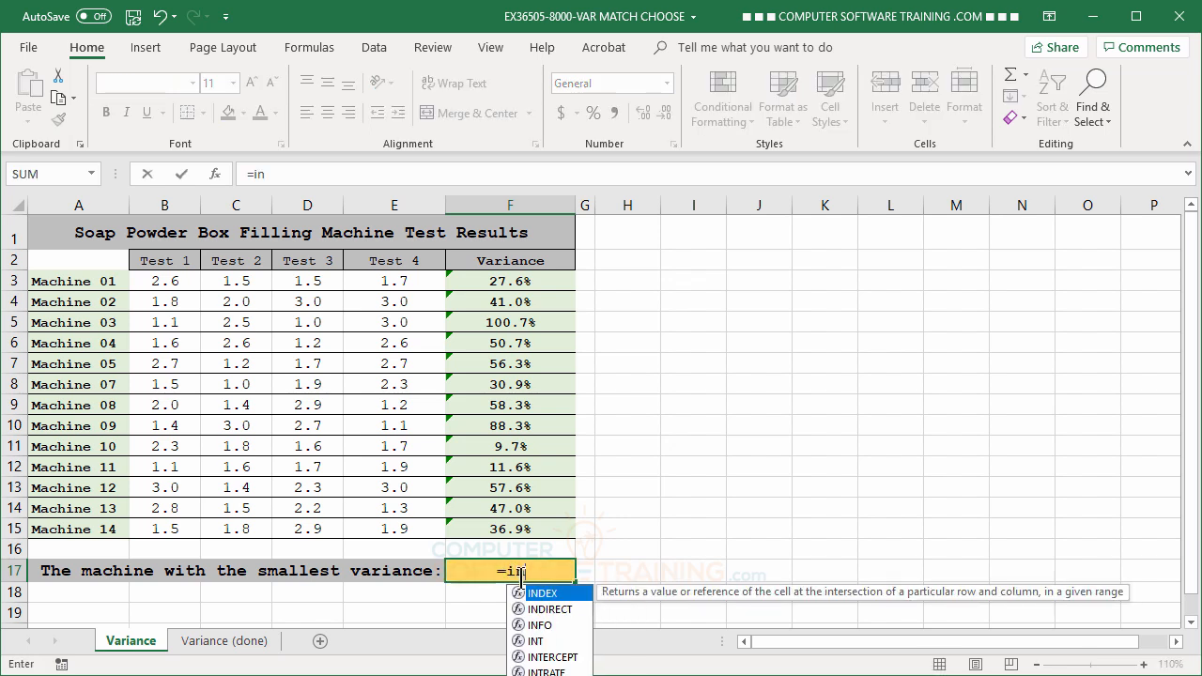
double_click(548, 593)
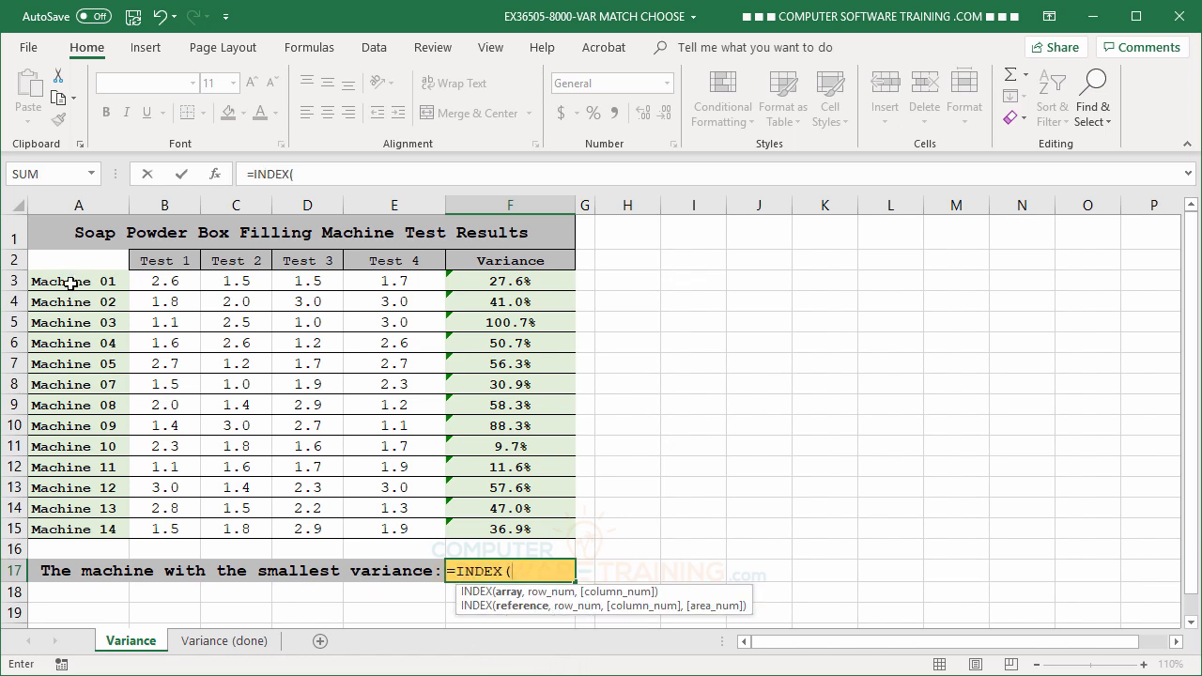
left_click_drag(71, 281, 59, 519)
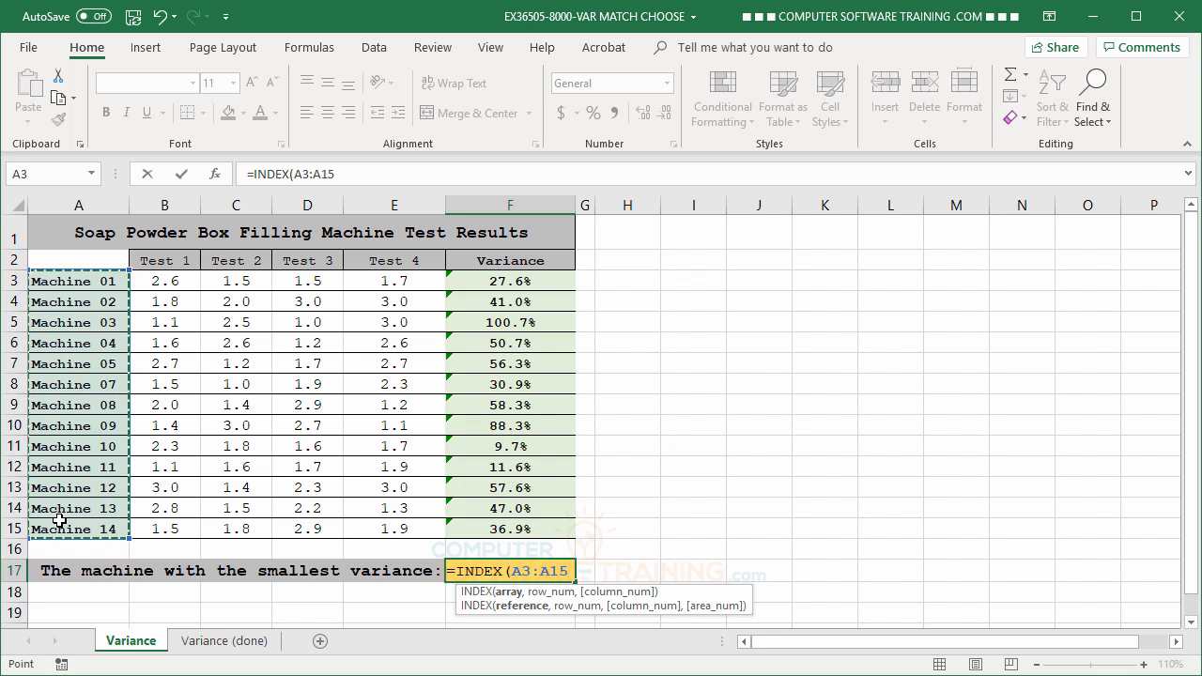
type(",ma")
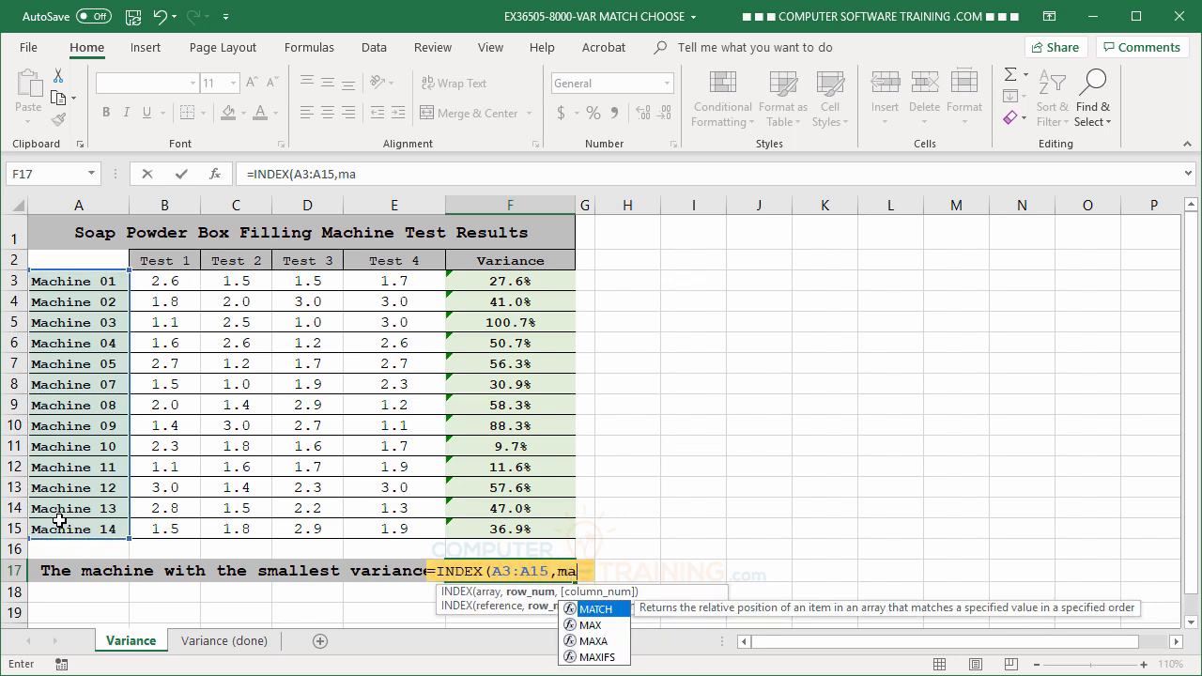
double_click(569, 608)
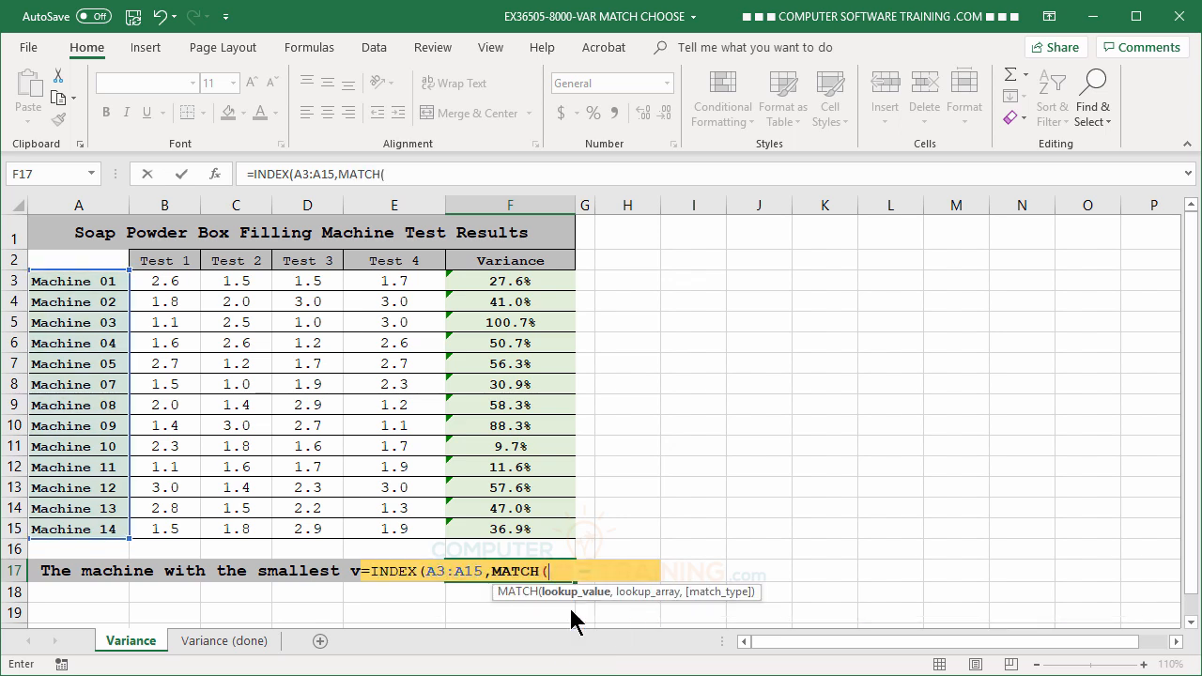
Complete the F17 formula with MIN(F3:F15) as the lookup value, F3:F15 as the lookup array and match type 0
type("mi")
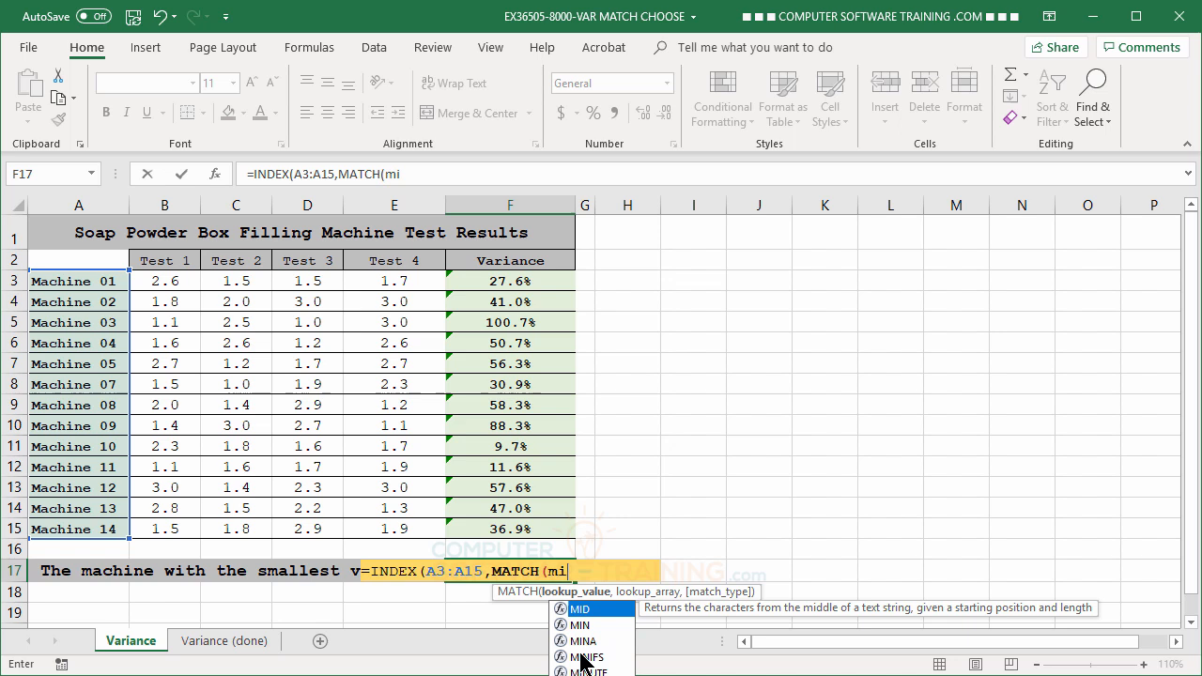
double_click(581, 624)
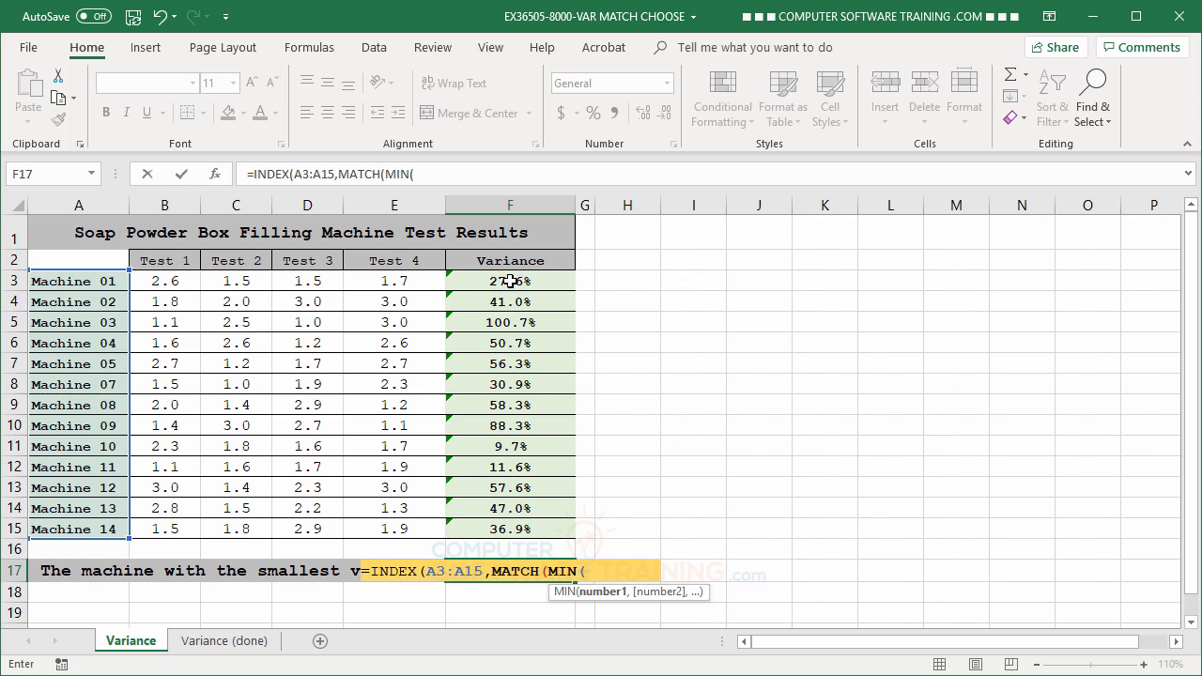
left_click_drag(505, 281, 492, 532)
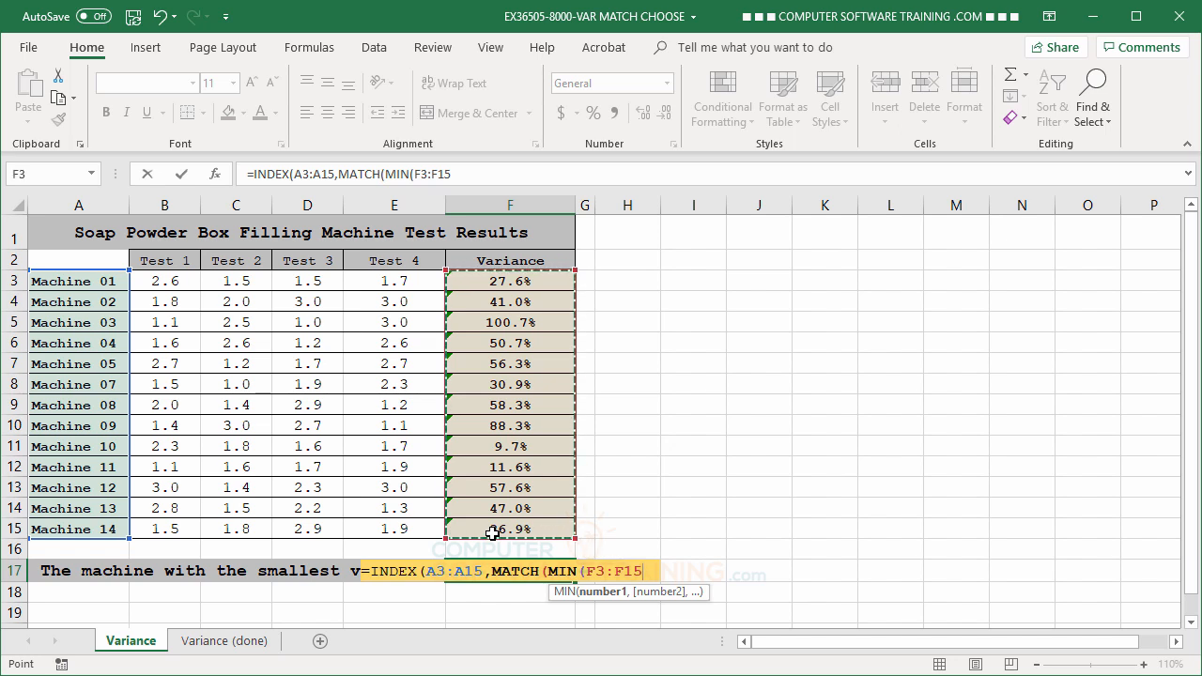
type("),")
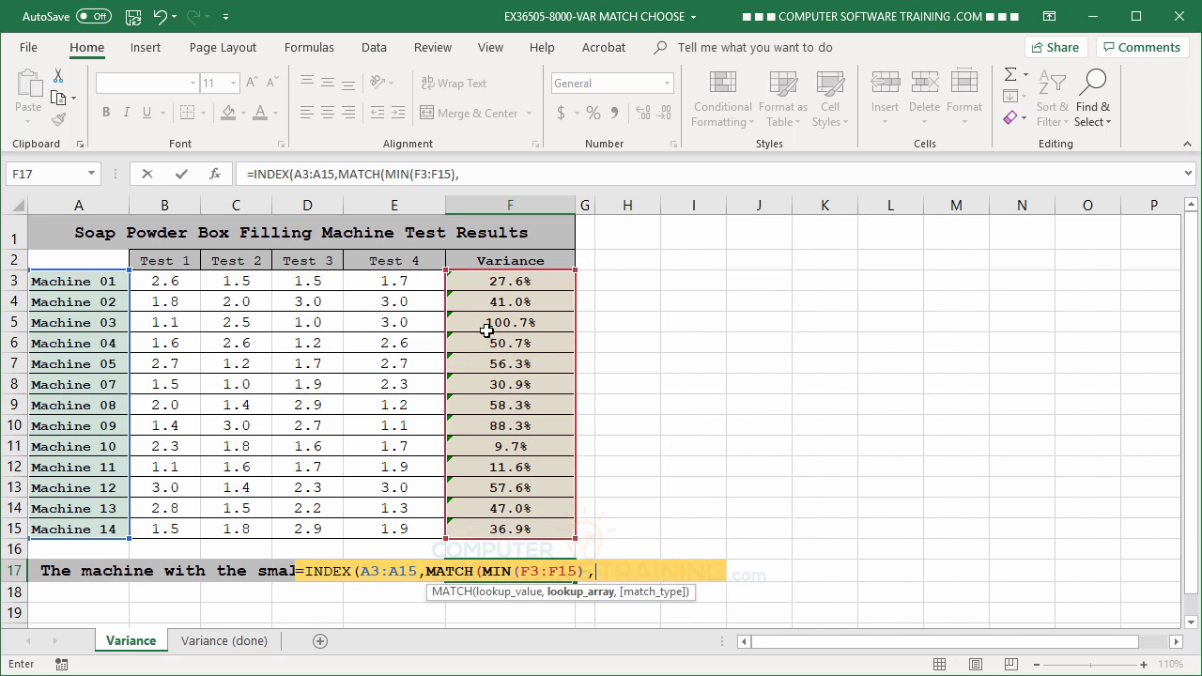
left_click_drag(497, 279, 486, 526)
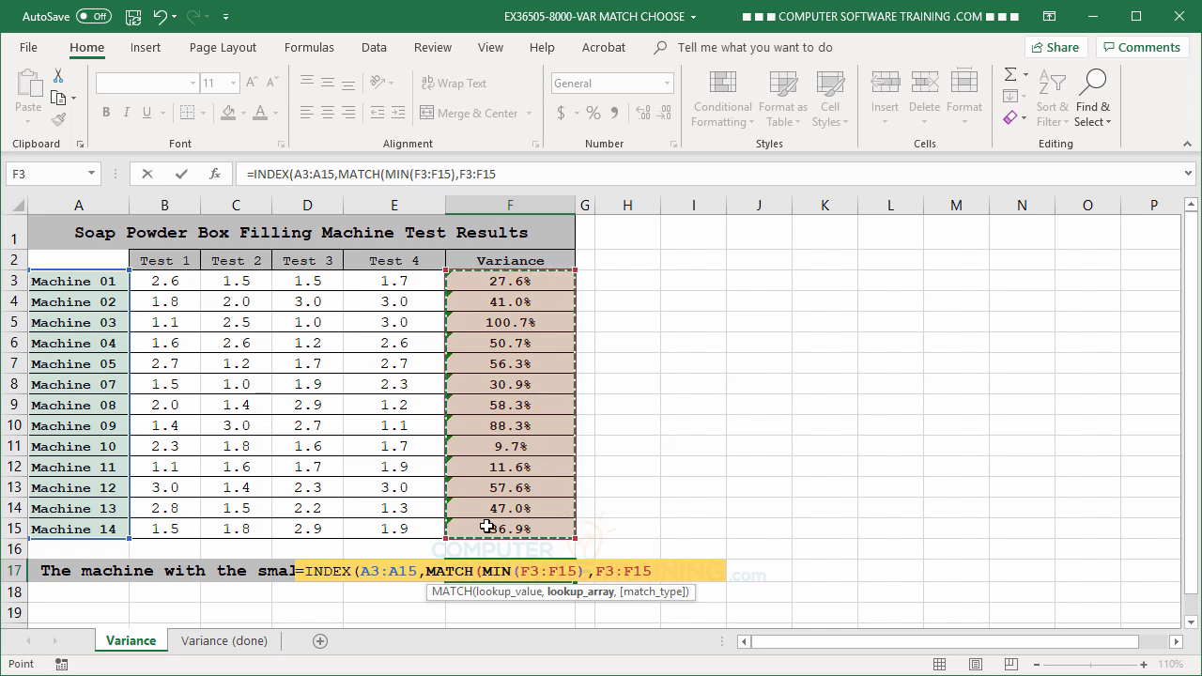
type(",")
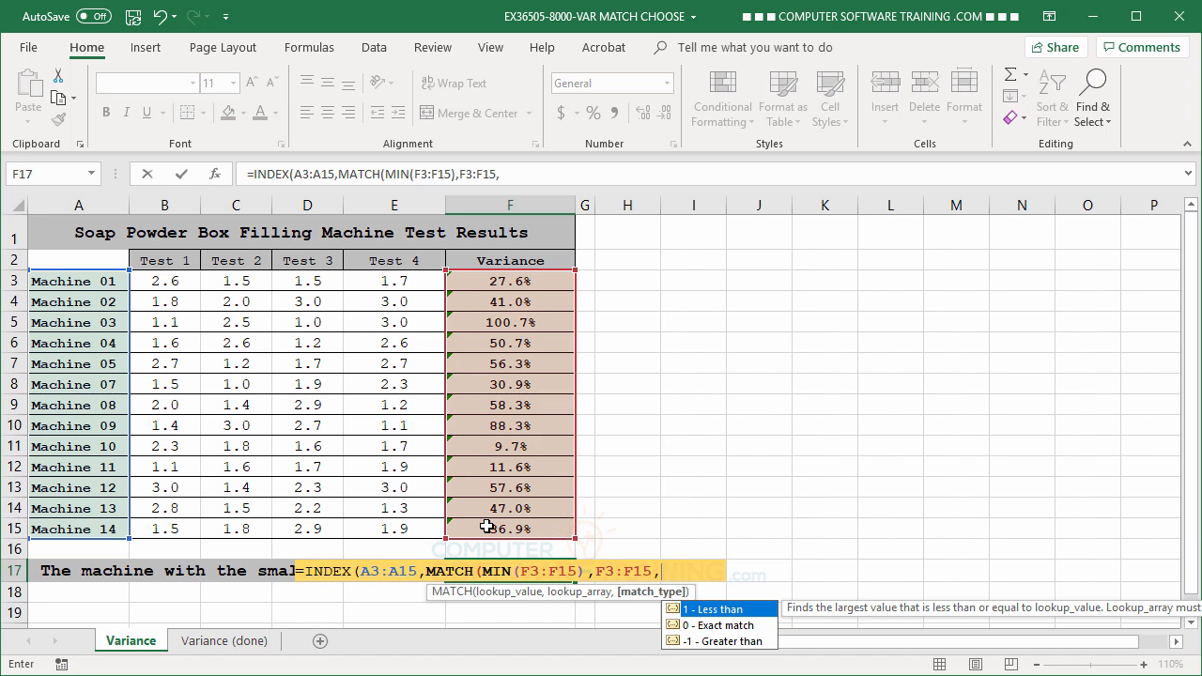
type("0")
type(")")
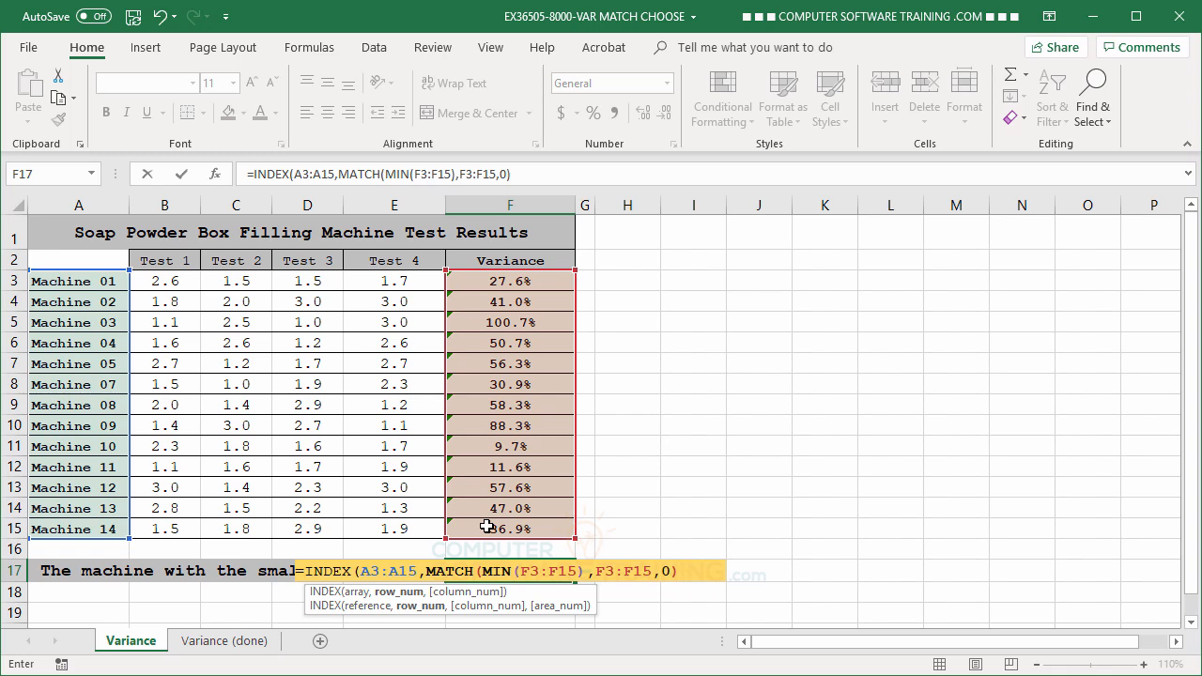
type(")")
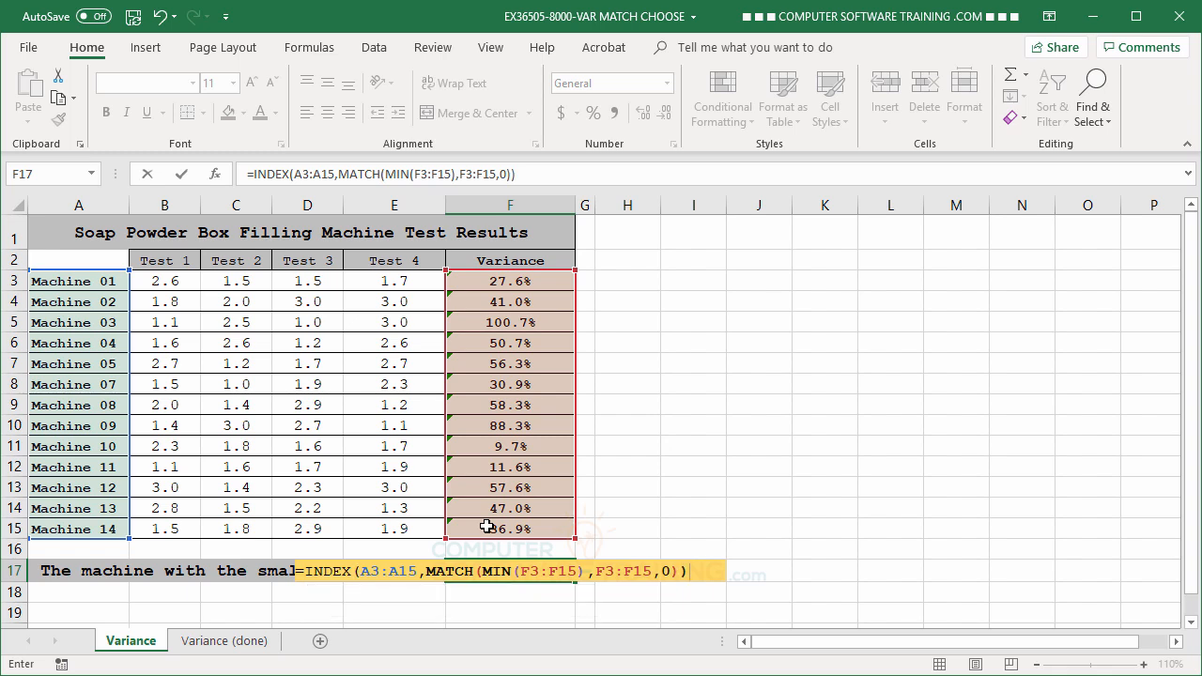
key("Return")
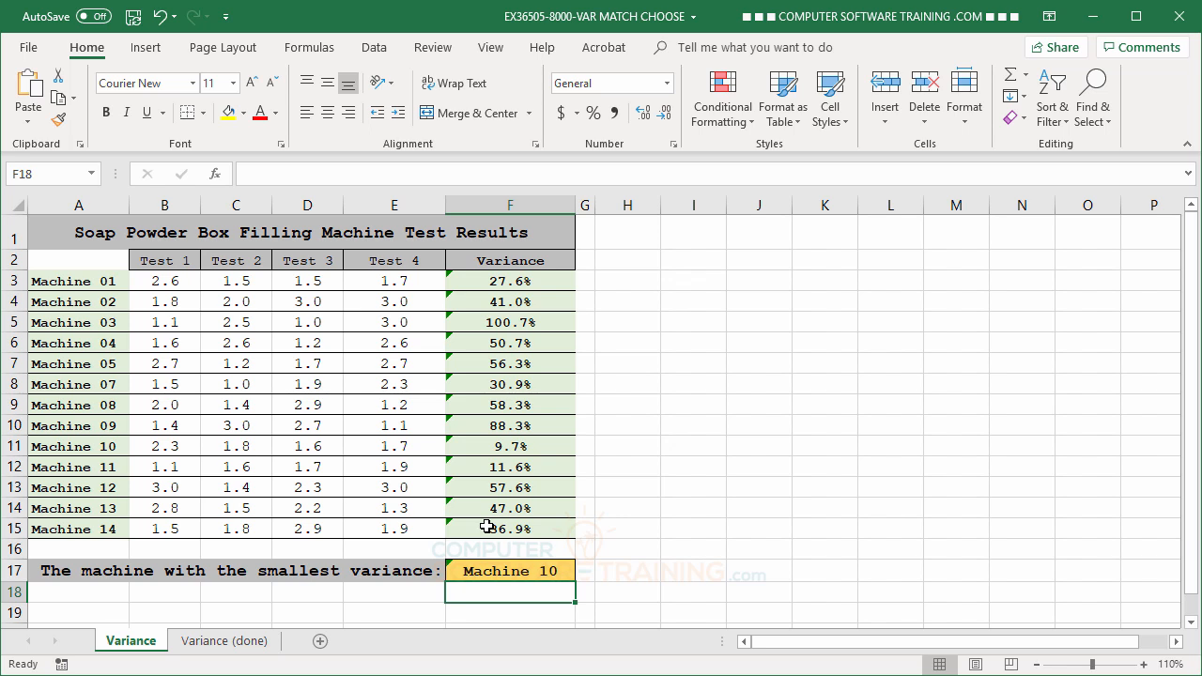
Ignore the unprotected formula error for all cells in F3:F17
left_click(483, 280)
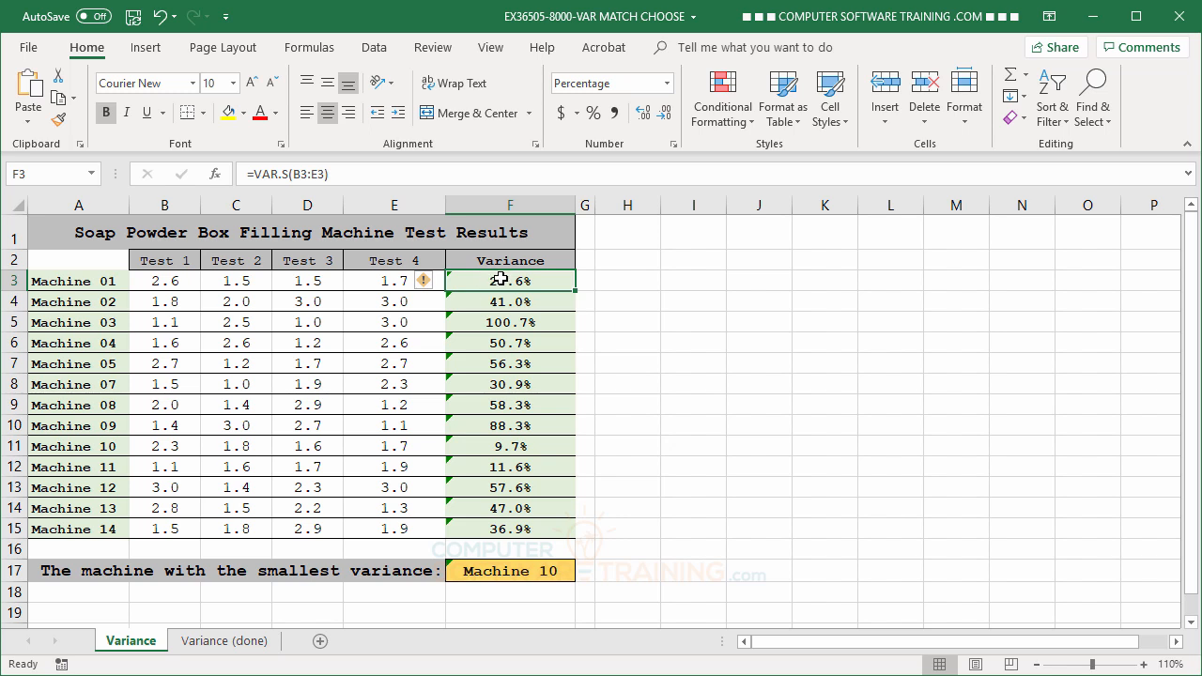
left_click_drag(500, 278, 515, 572)
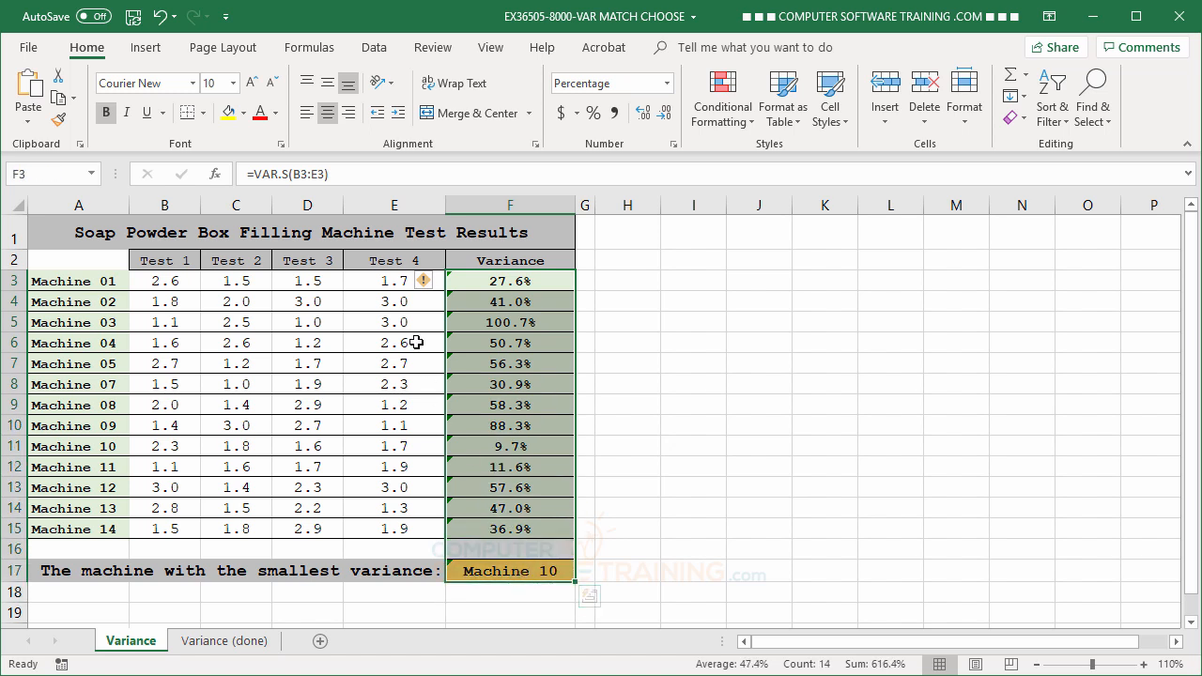
left_click(424, 285)
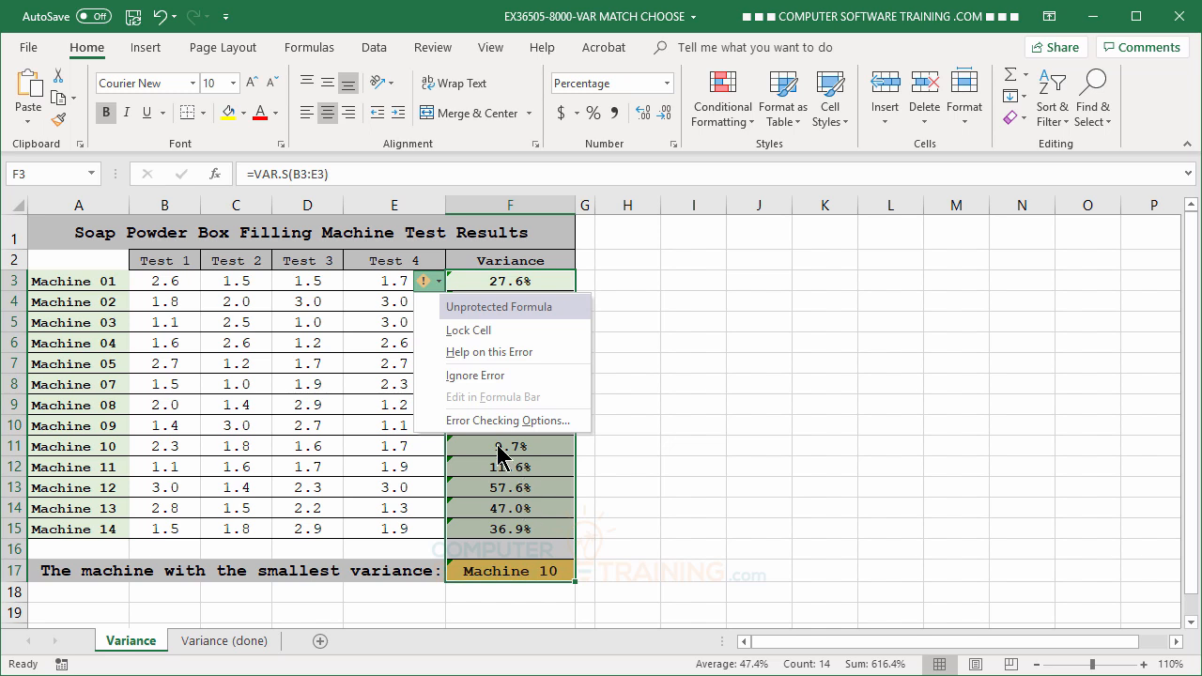
left_click(487, 376)
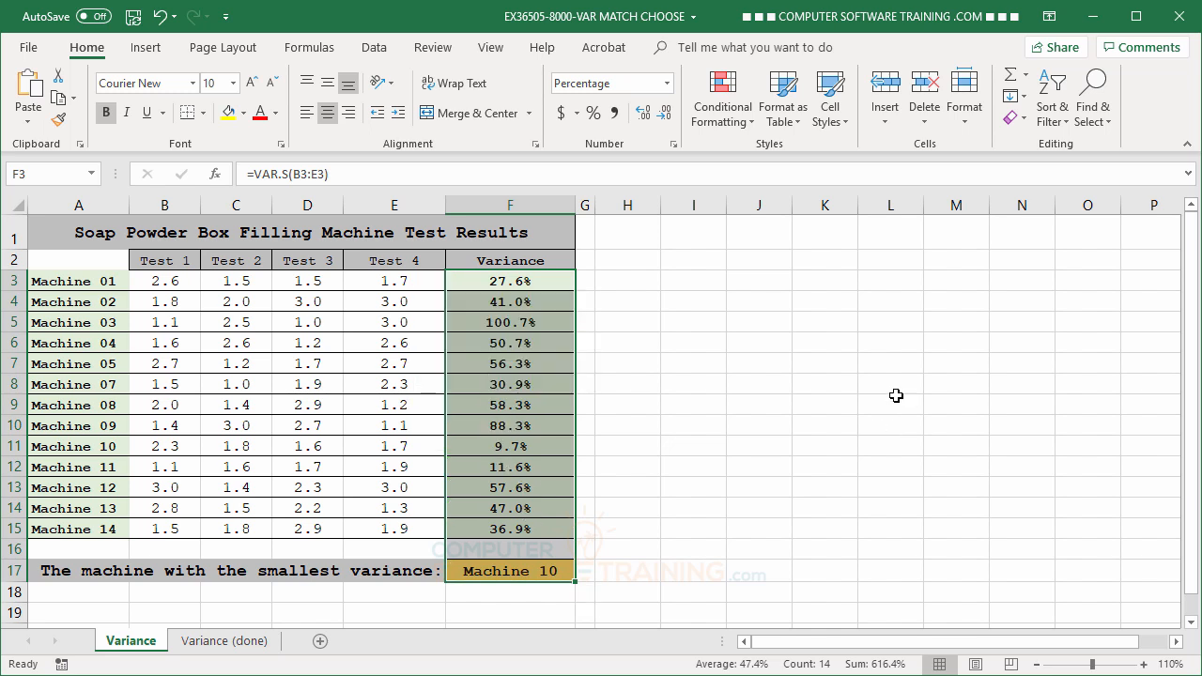
left_click(714, 312)
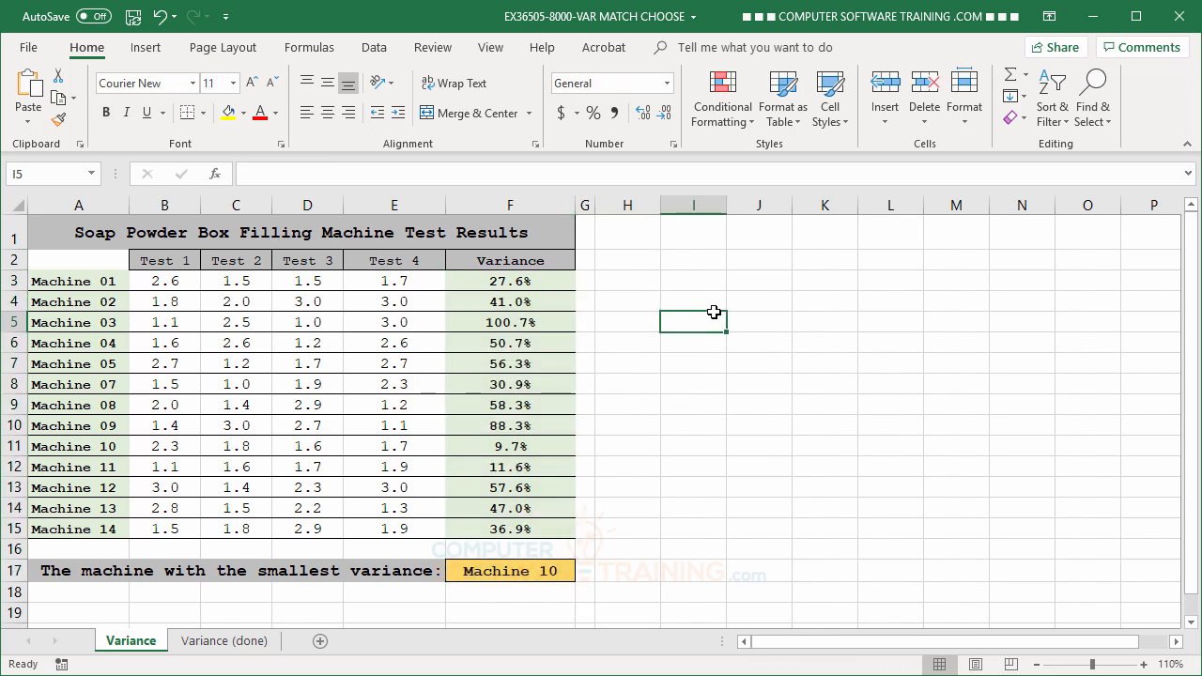